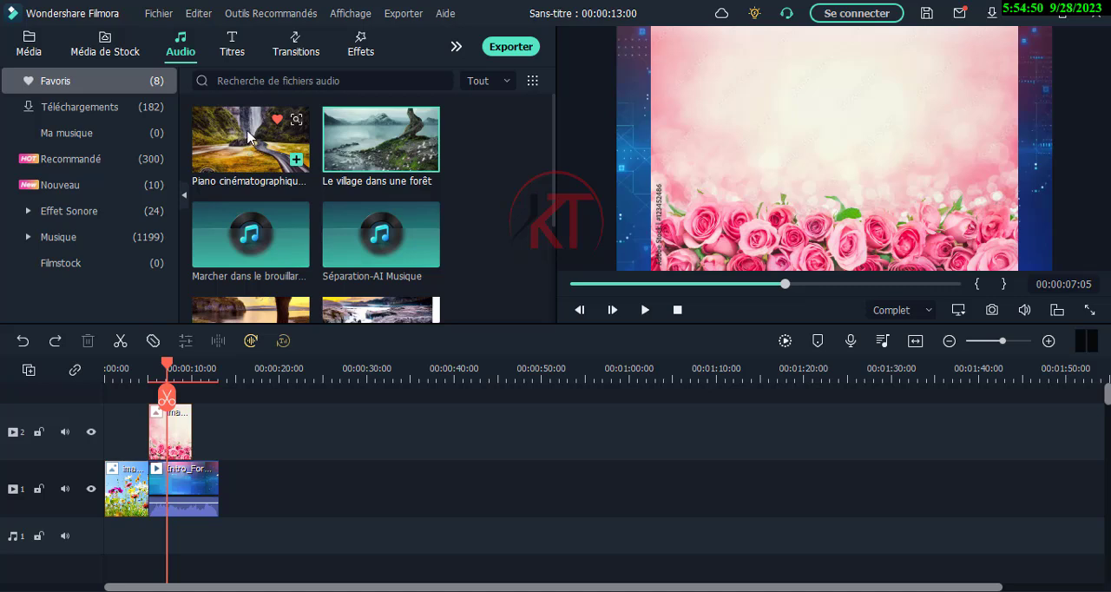
- Place the Piano cinématographique épique music at the start of audio track 1 and mute video track 1
{"action": "left_click_drag", "start_coordinate": [249, 133], "coordinate": [110, 537]}
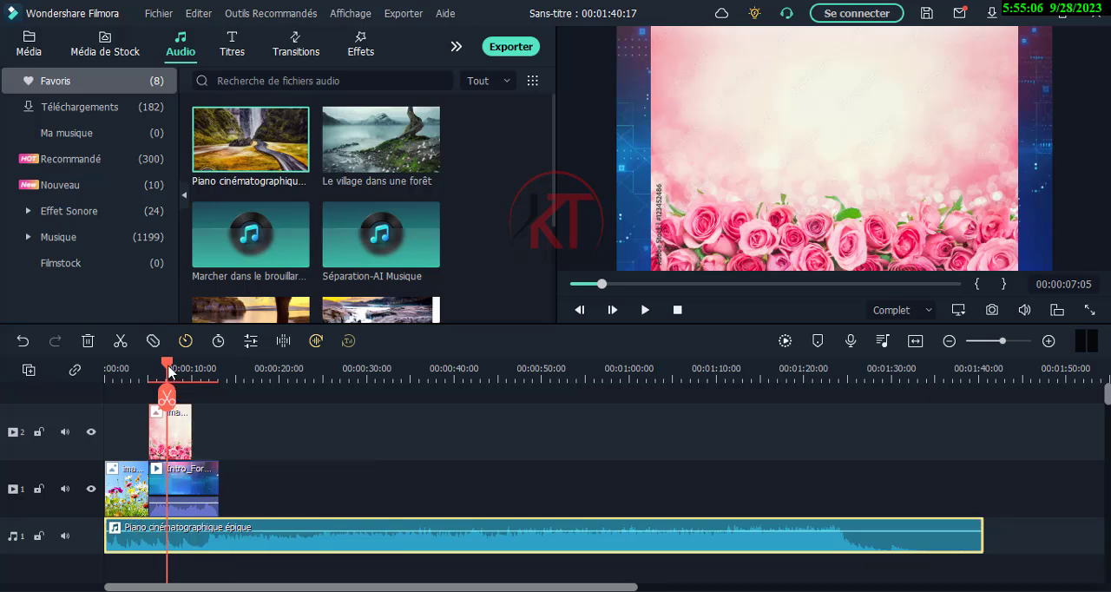
{"action": "left_click", "coordinate": [185, 483]}
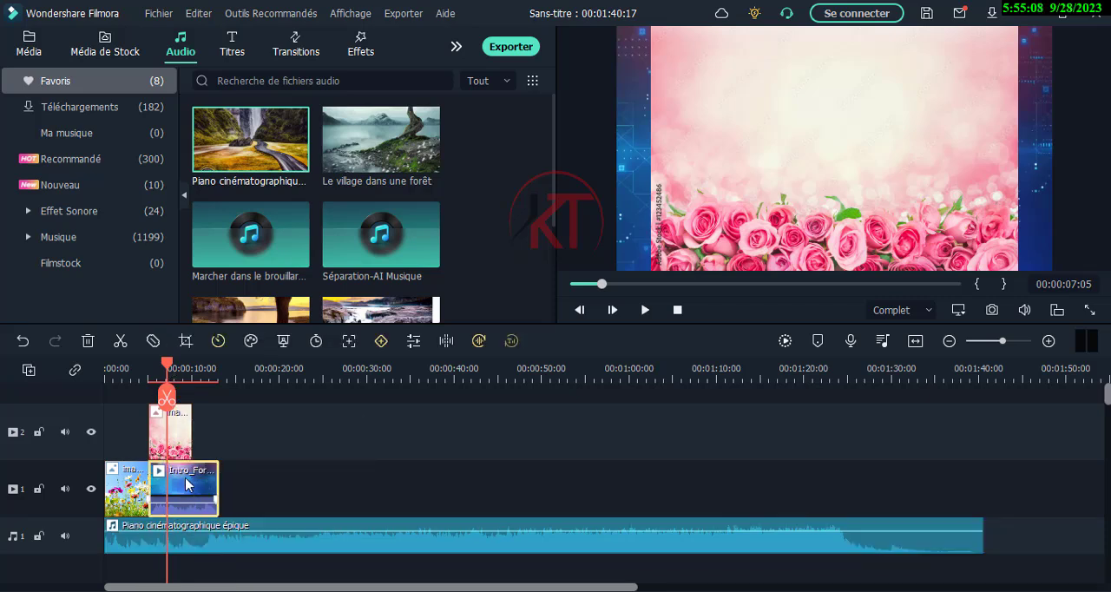
{"action": "left_click", "coordinate": [242, 491]}
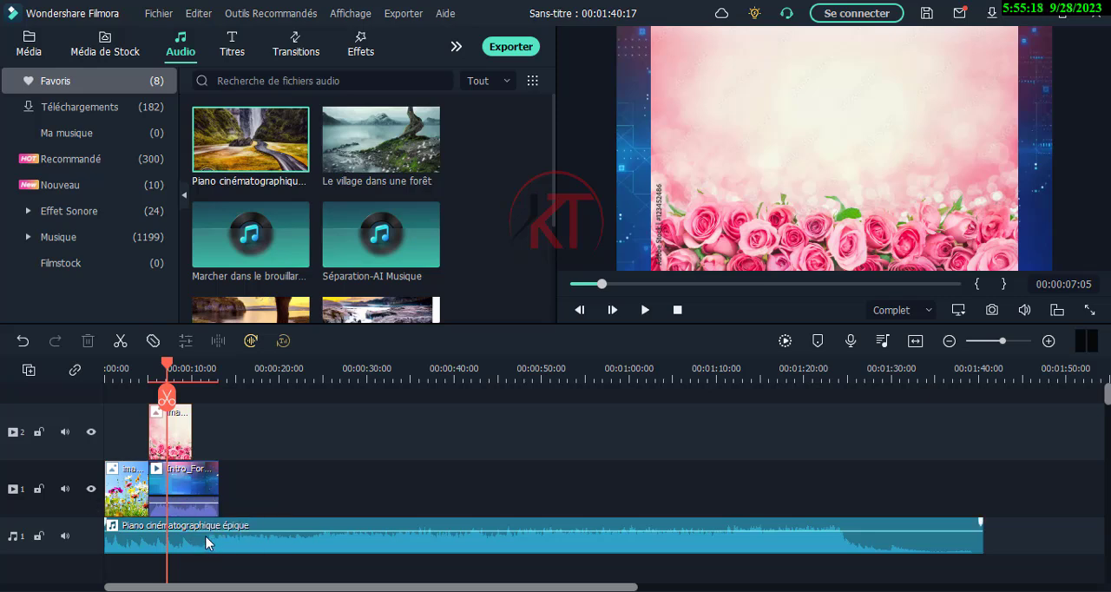
{"action": "left_click", "coordinate": [66, 491]}
- Move the pink roses image on video track 2 to start where the intro clip ends, and play the sequence from about 4 seconds
{"action": "left_click_drag", "start_coordinate": [169, 369], "coordinate": [146, 385]}
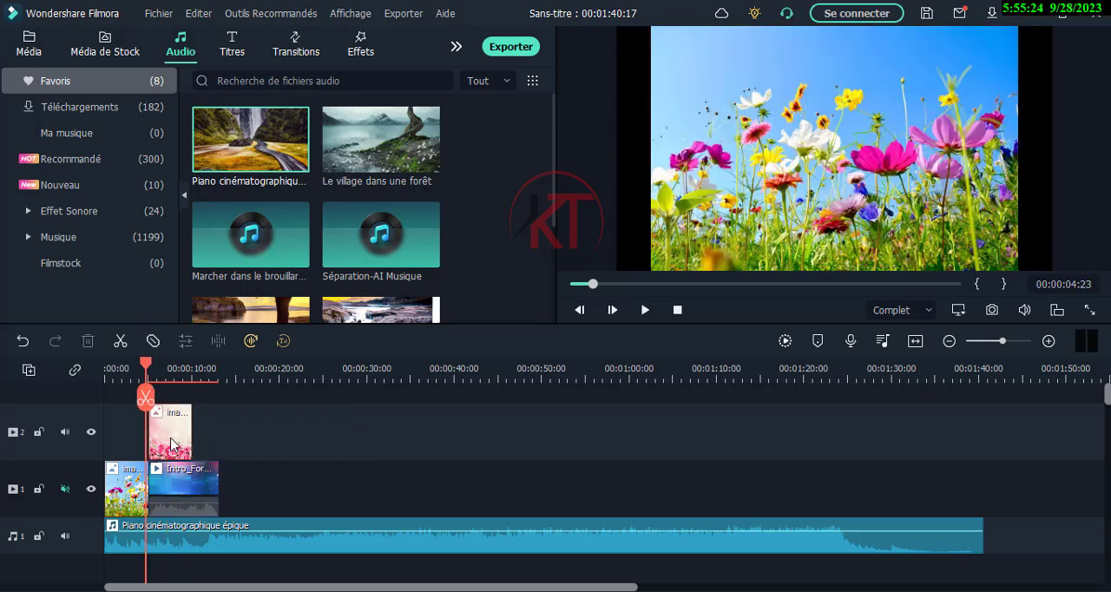
{"action": "left_click_drag", "start_coordinate": [171, 443], "coordinate": [227, 441]}
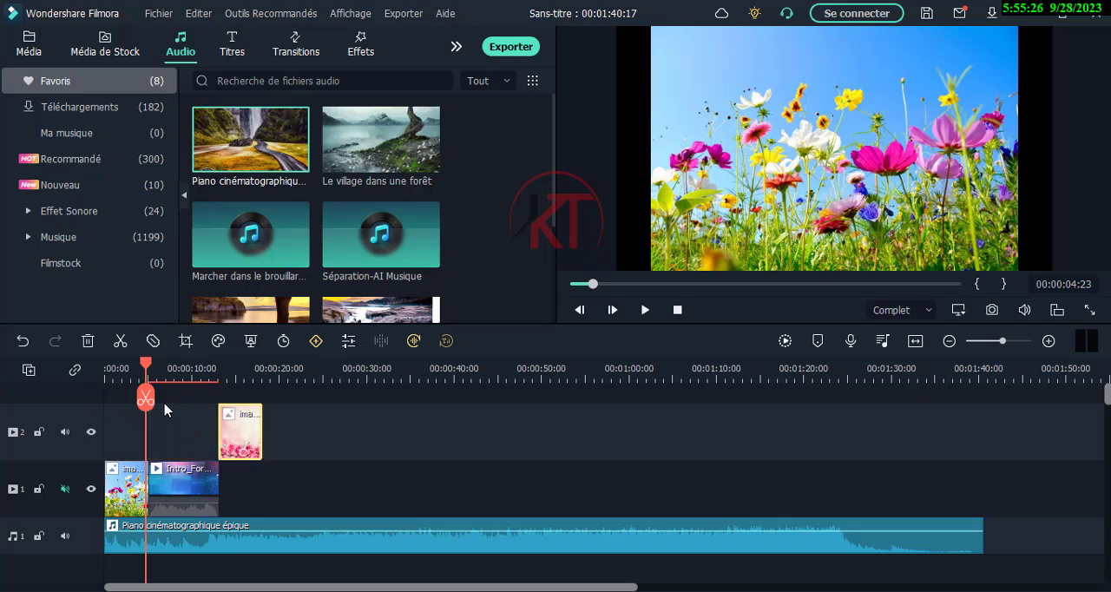
{"action": "left_click_drag", "start_coordinate": [145, 367], "coordinate": [141, 368]}
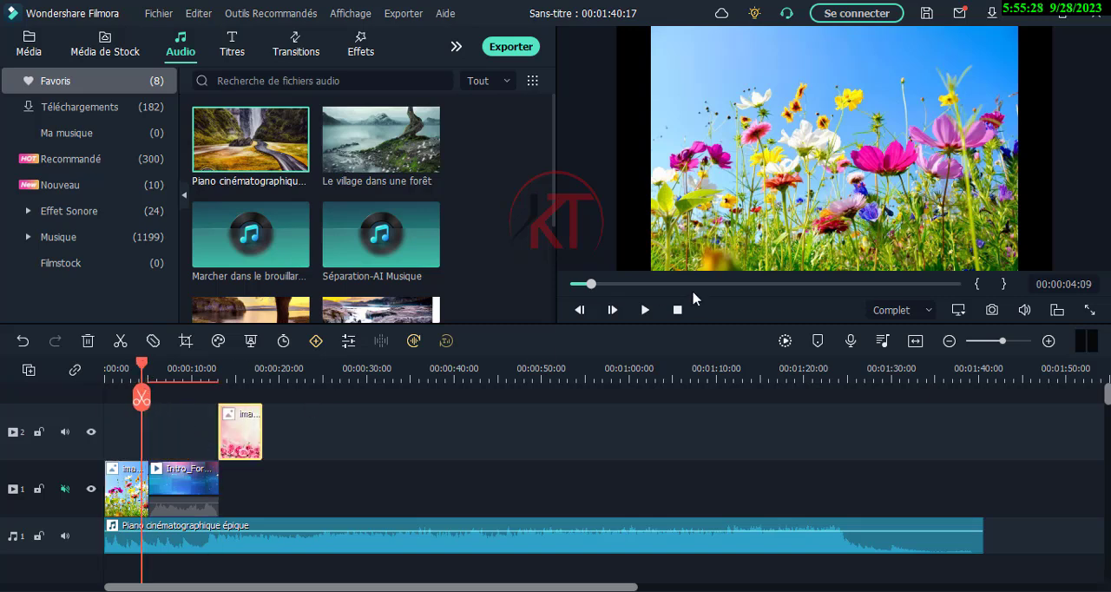
{"action": "left_click", "coordinate": [645, 310]}
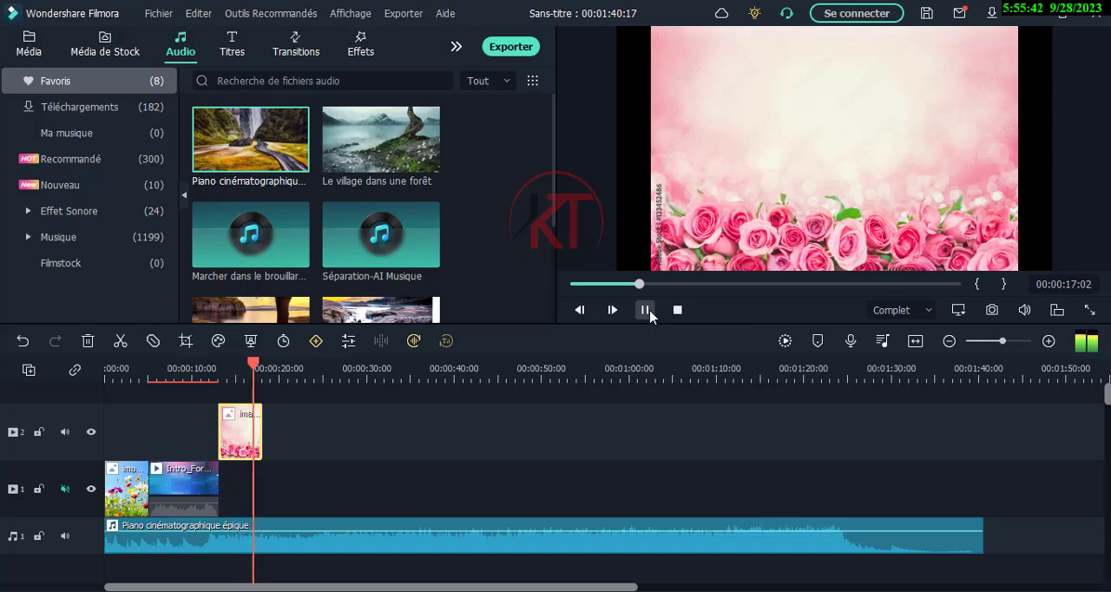
{"action": "left_click", "coordinate": [645, 310]}
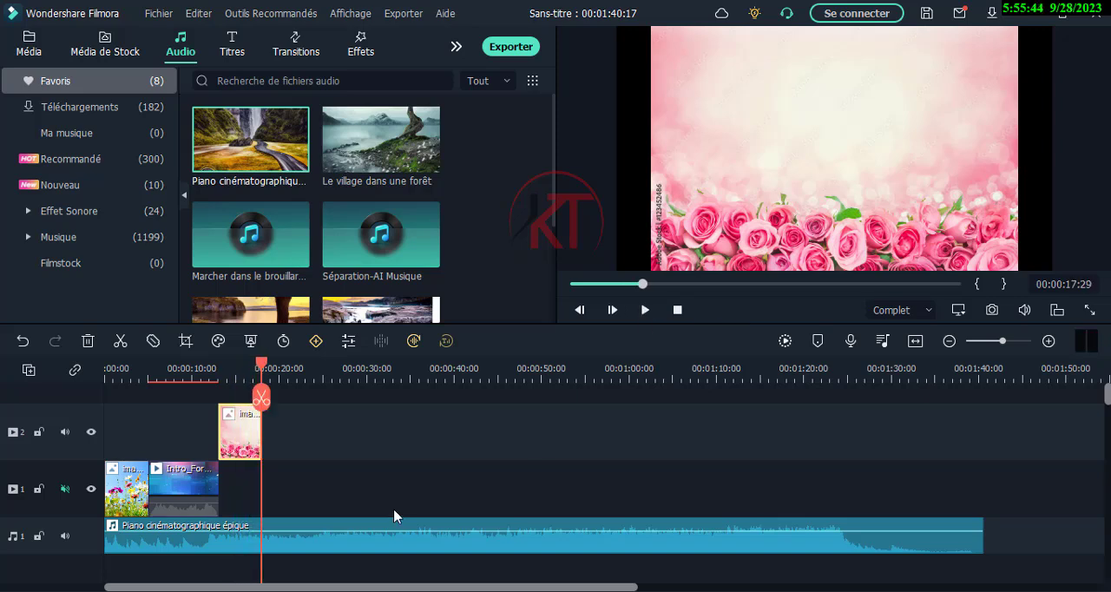
{"action": "left_click", "coordinate": [233, 375]}
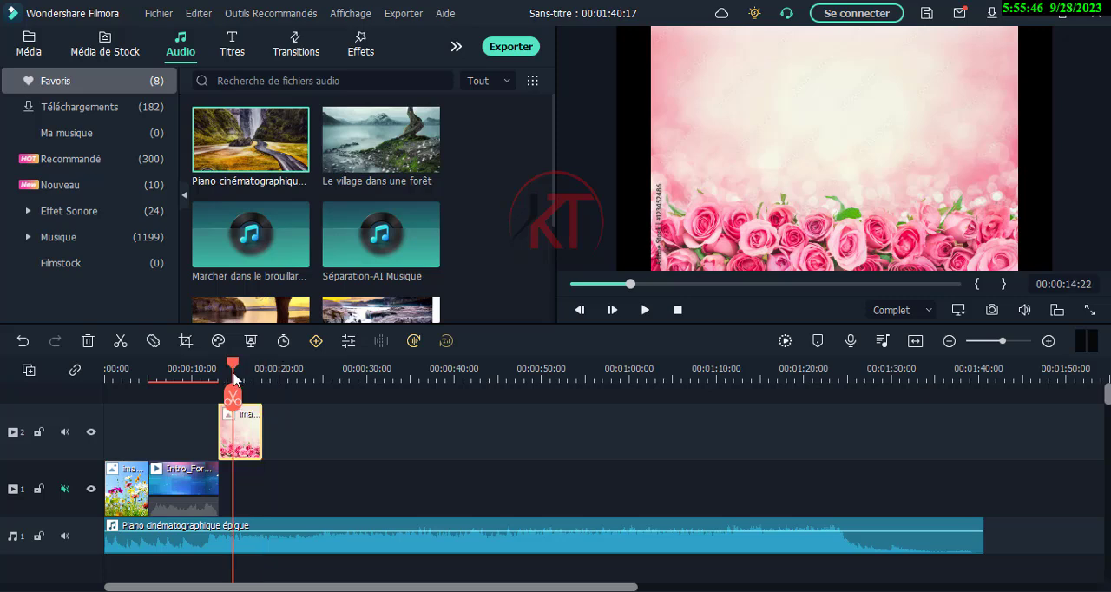
{"action": "left_click_drag", "start_coordinate": [234, 376], "coordinate": [246, 397]}
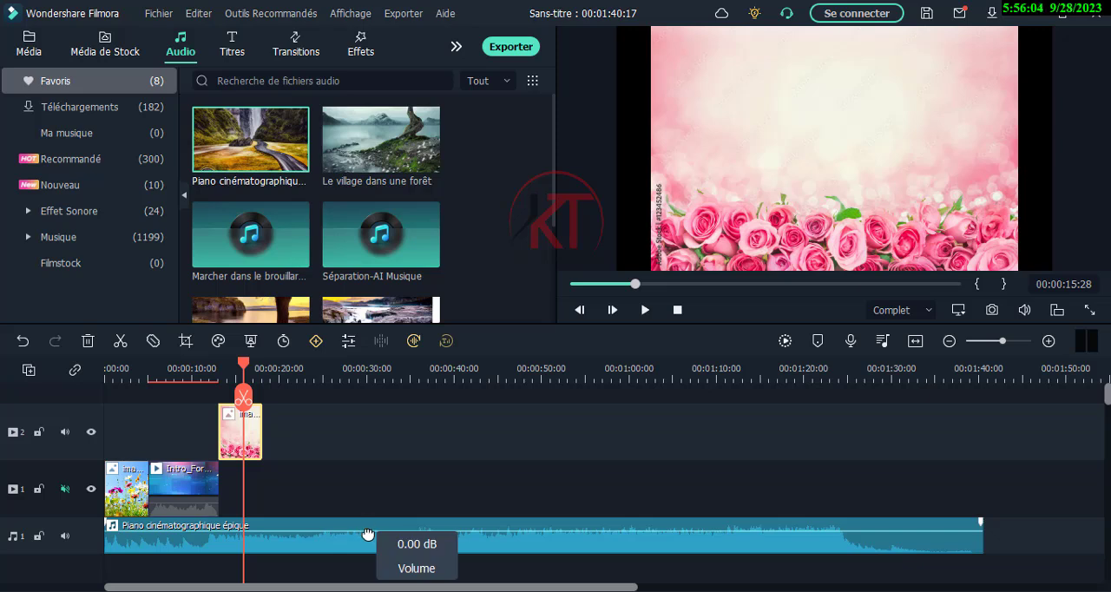
- Try several lower volume levels on the piano music clip, settle on -30 dB, and play a short section
{"action": "left_click_drag", "start_coordinate": [368, 533], "coordinate": [367, 551]}
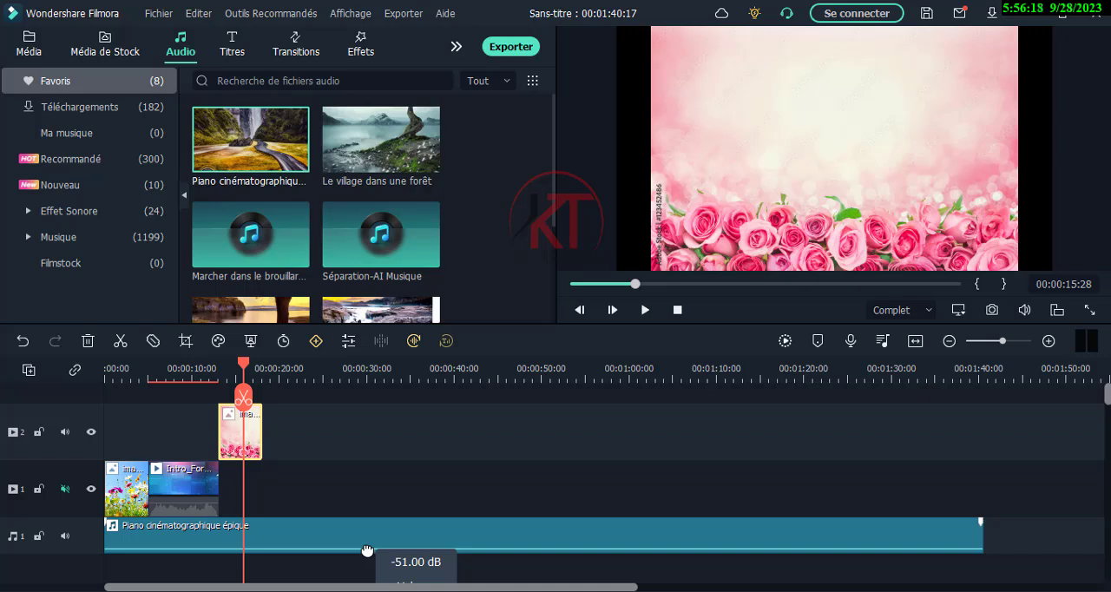
{"action": "left_click_drag", "start_coordinate": [367, 551], "coordinate": [367, 552]}
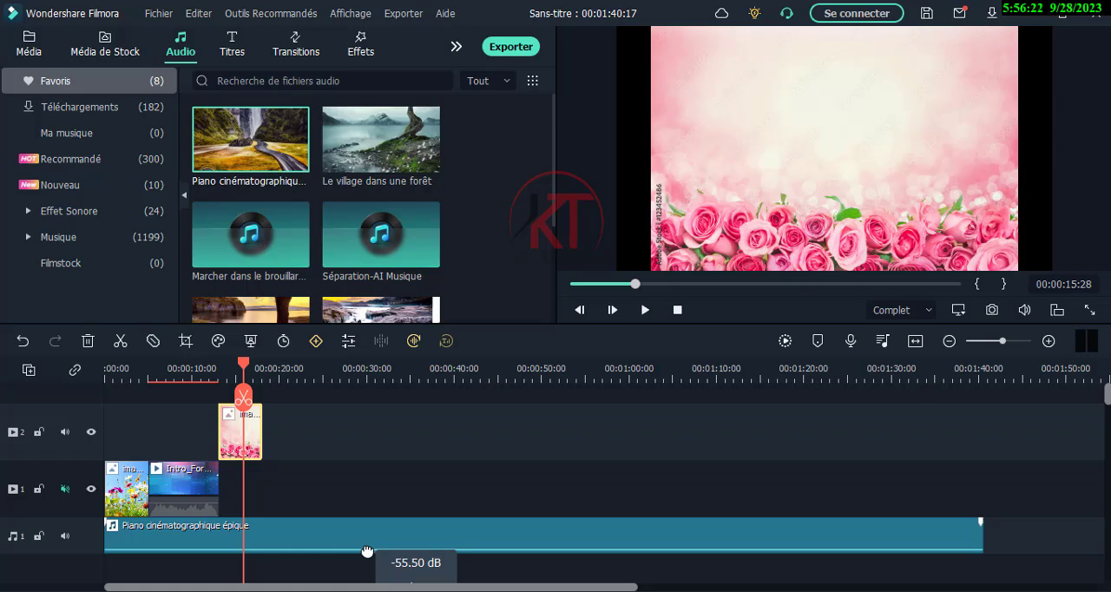
{"action": "left_click_drag", "start_coordinate": [367, 551], "coordinate": [372, 536]}
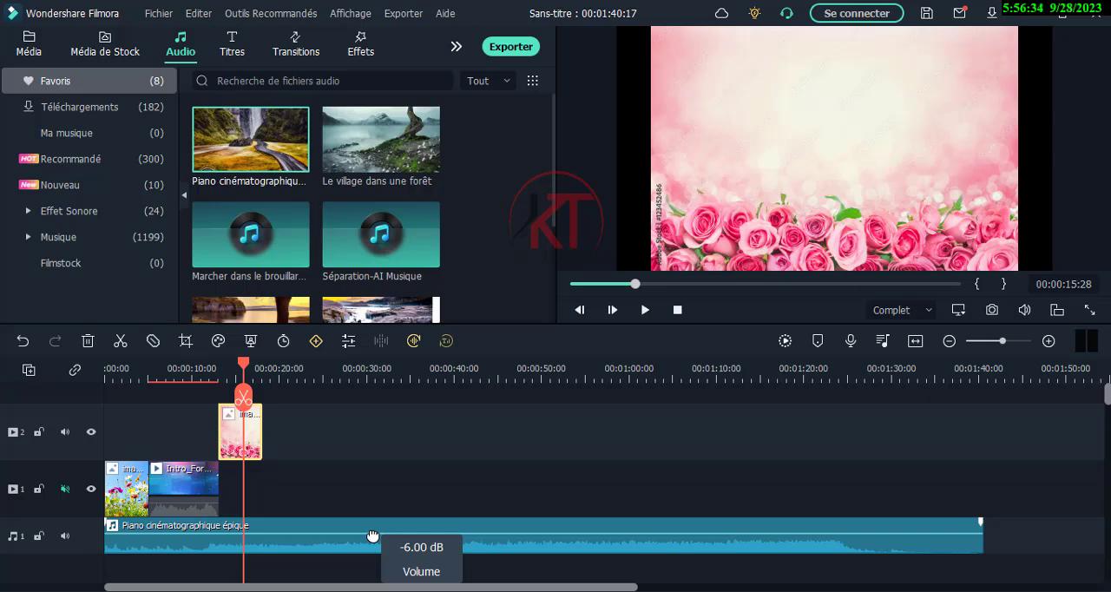
{"action": "left_click_drag", "start_coordinate": [372, 536], "coordinate": [376, 545]}
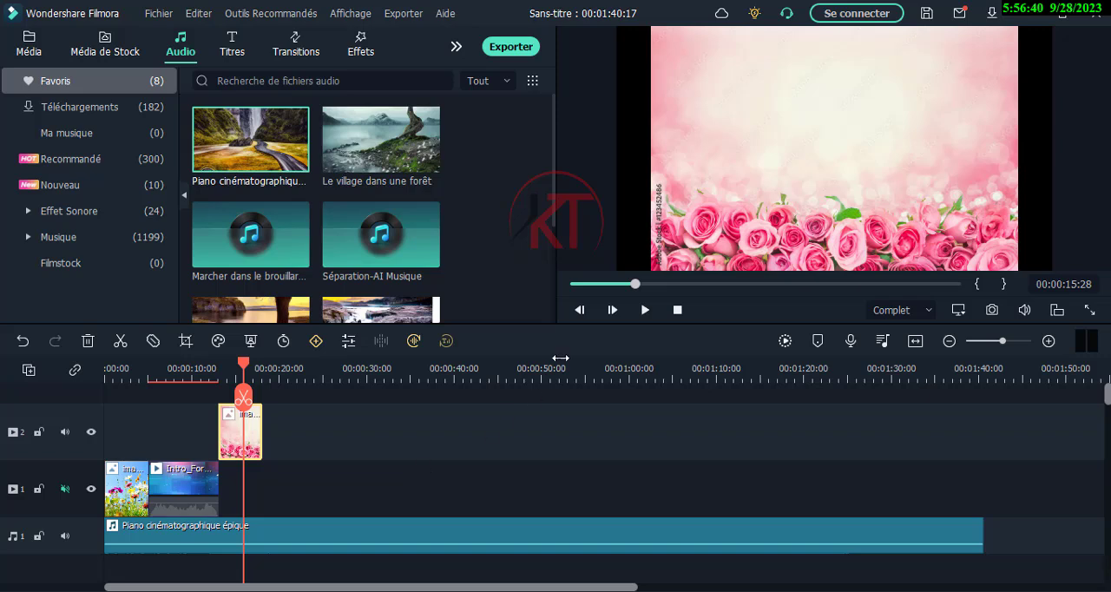
{"action": "left_click", "coordinate": [643, 312]}
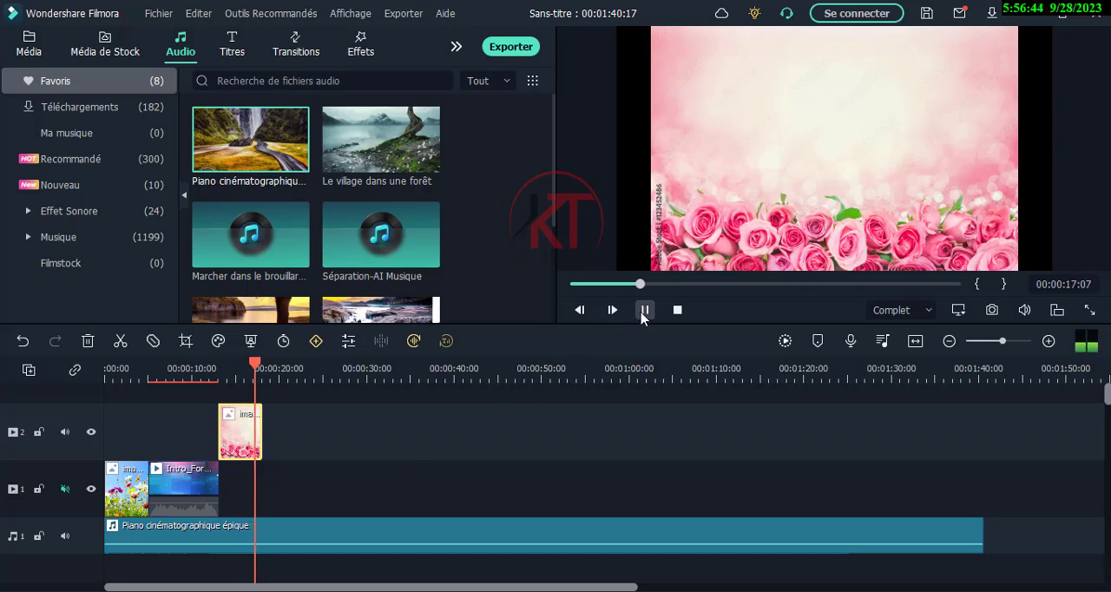
{"action": "left_click", "coordinate": [643, 311]}
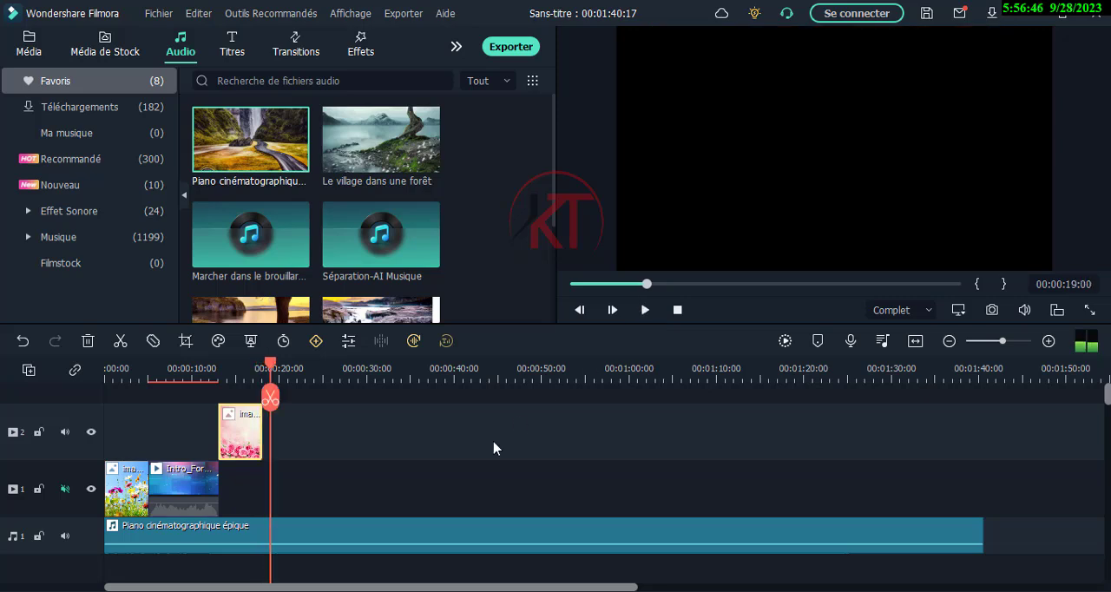
- Set the piano music clip's volume to -13.5 dB and listen to a section of it
{"action": "mouse_move", "coordinate": [378, 543]}
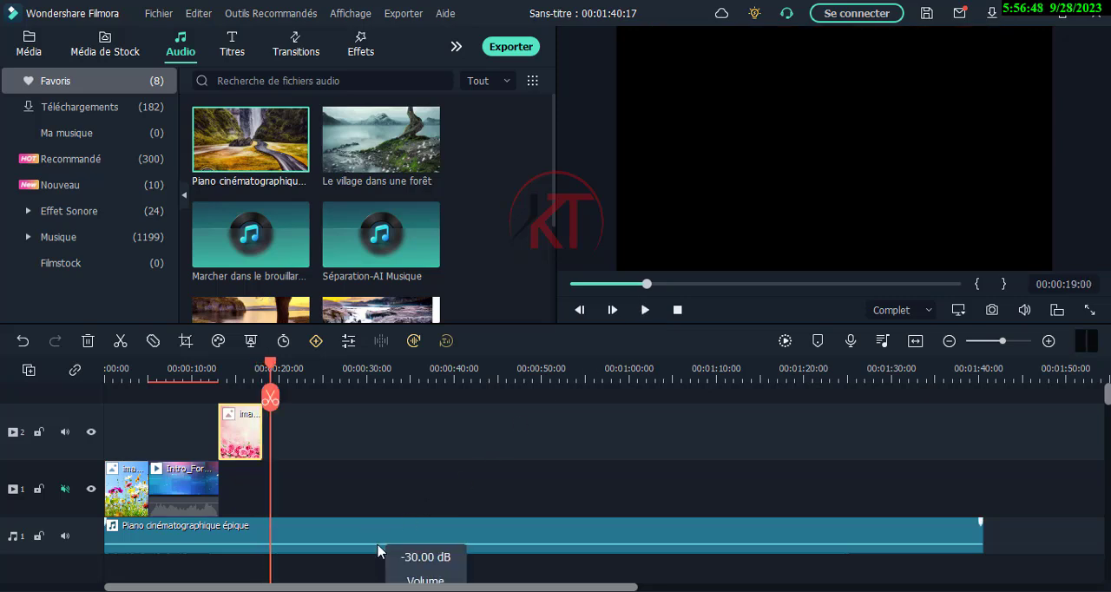
{"action": "left_click_drag", "start_coordinate": [377, 545], "coordinate": [377, 539]}
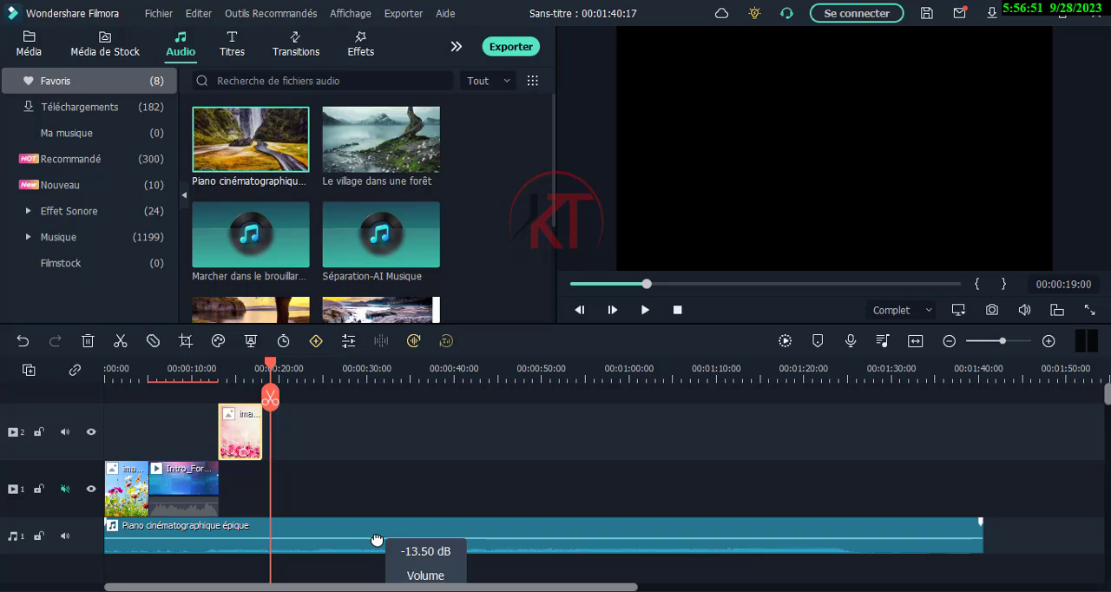
{"action": "left_click", "coordinate": [642, 309]}
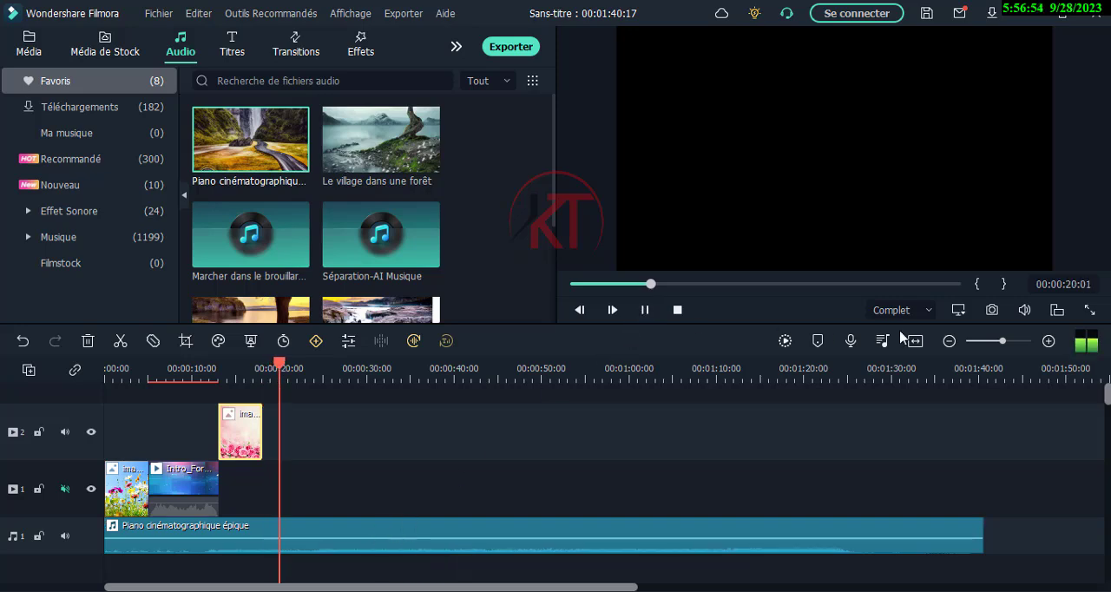
{"action": "mouse_move", "coordinate": [1022, 312]}
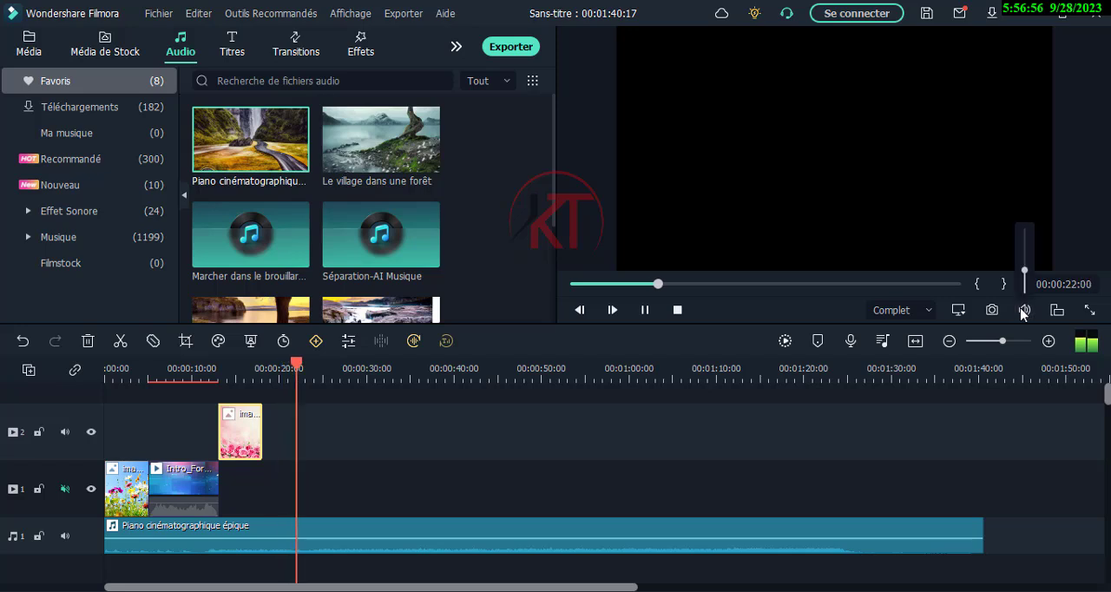
{"action": "left_click", "coordinate": [645, 310]}
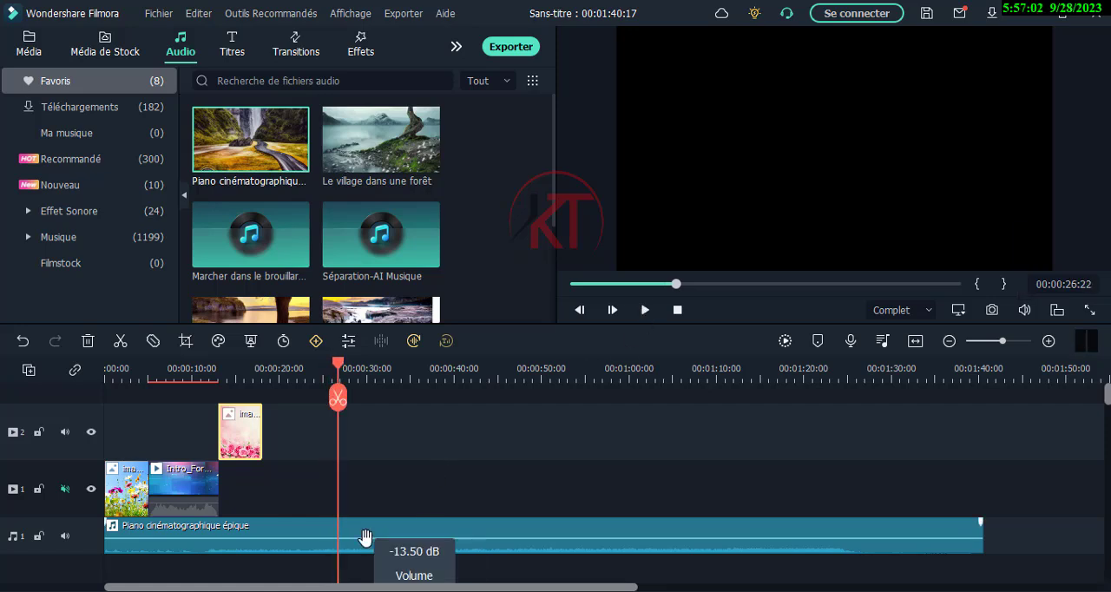
- Boost the piano music clip's volume to 12 dB for a listen, and return it to 0 dB
{"action": "left_click_drag", "start_coordinate": [365, 538], "coordinate": [373, 518]}
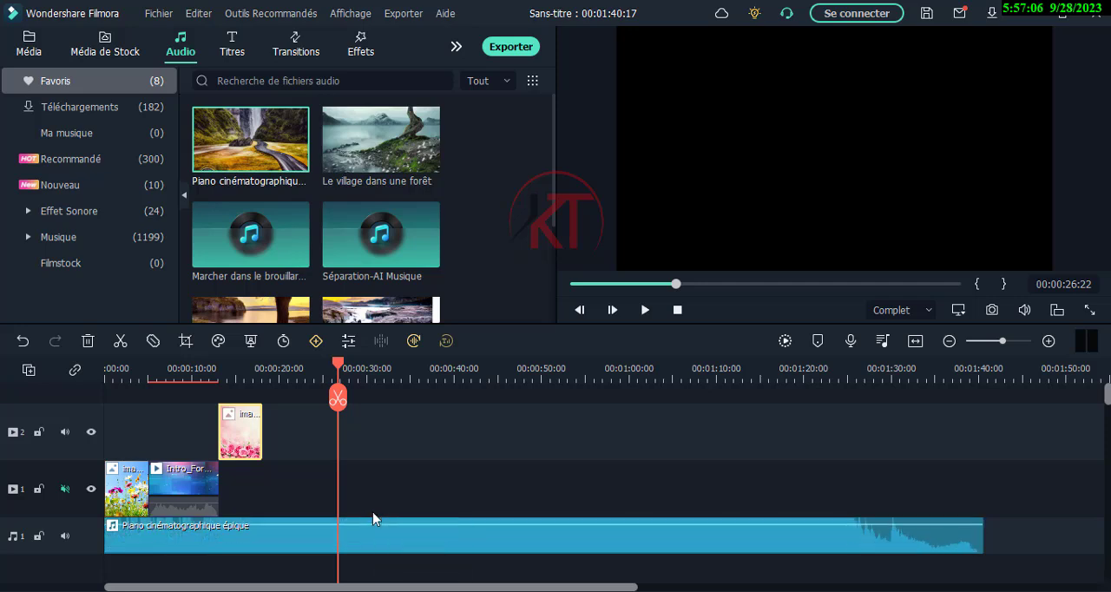
{"action": "left_click", "coordinate": [643, 310]}
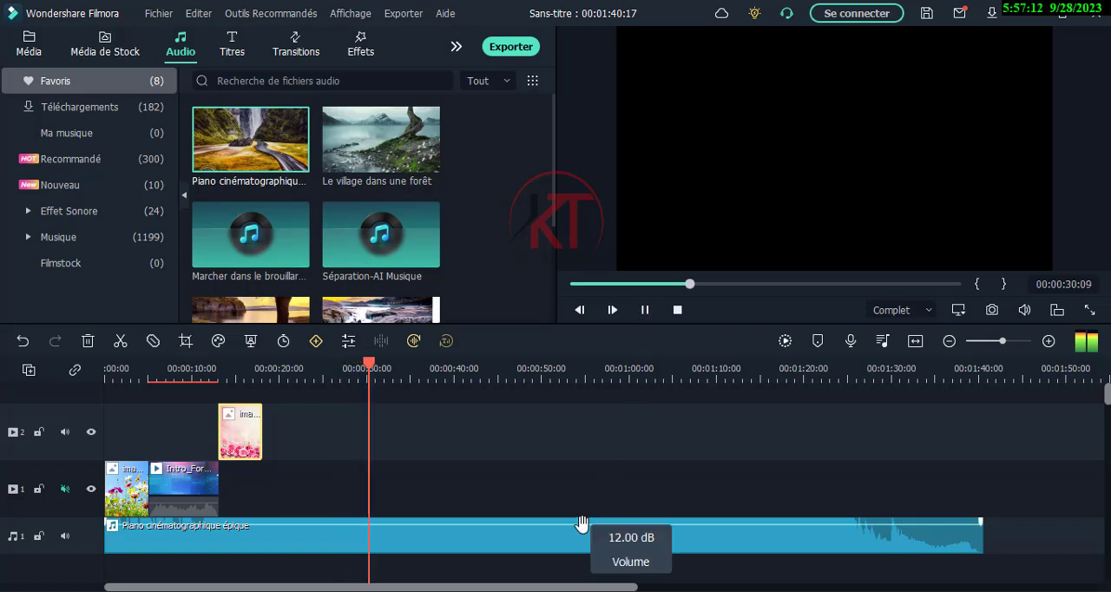
{"action": "left_click_drag", "start_coordinate": [581, 523], "coordinate": [582, 542]}
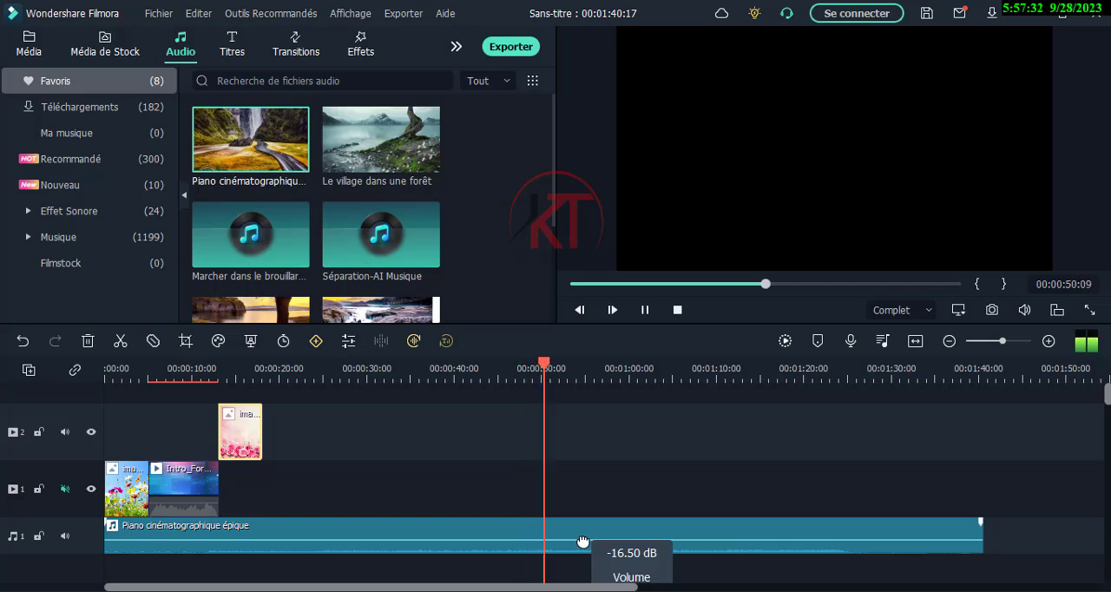
{"action": "left_click_drag", "start_coordinate": [583, 542], "coordinate": [590, 531]}
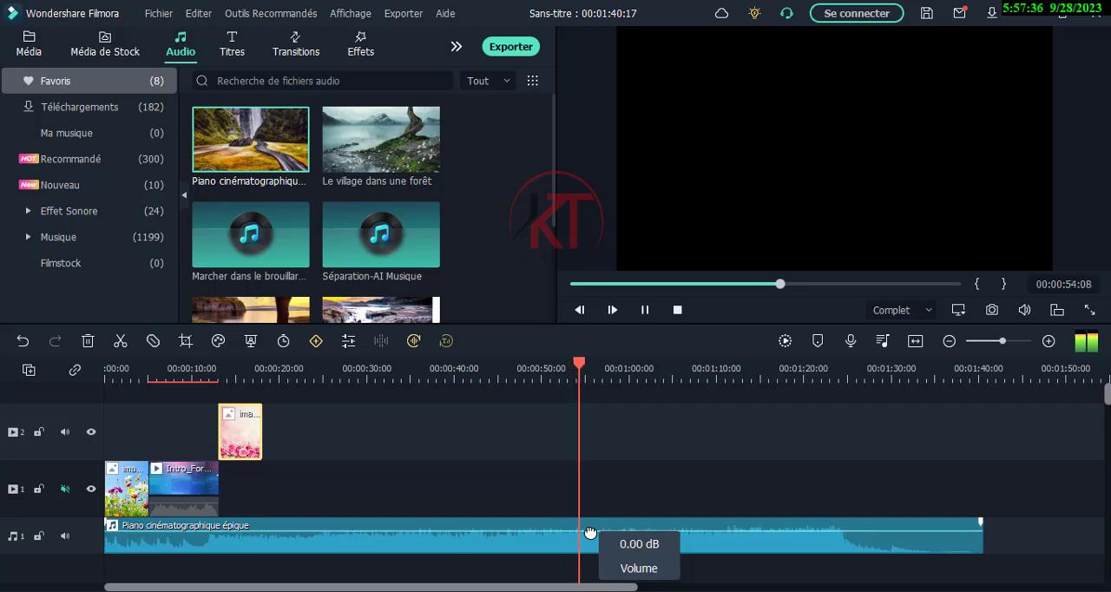
{"action": "left_click", "coordinate": [645, 310]}
{"action": "left_click", "coordinate": [678, 310]}
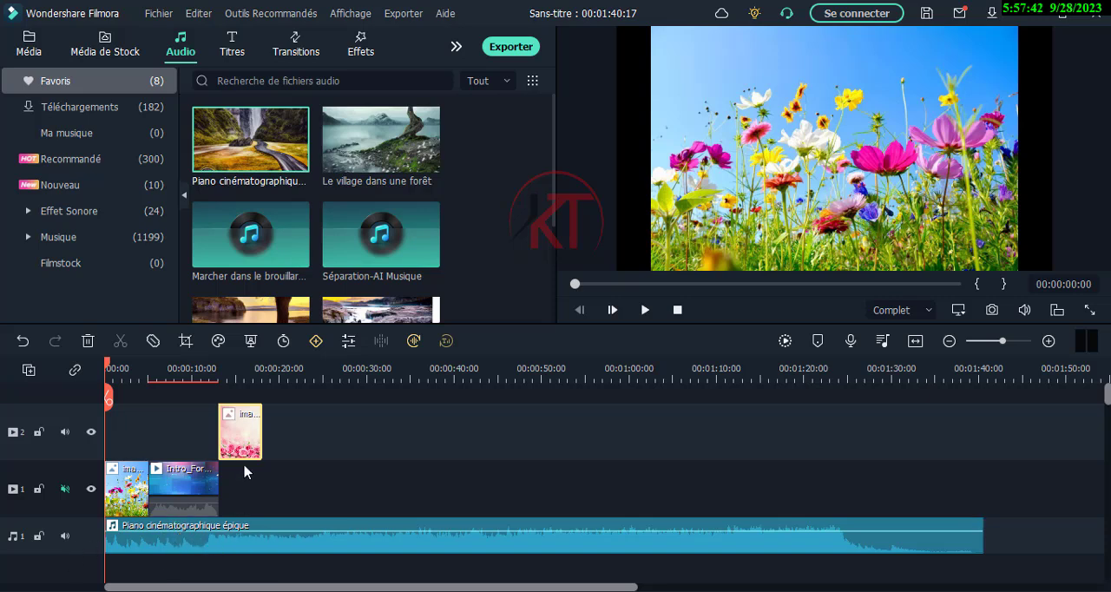
- Add the Le village dans une forêt music at the start of a second audio track and play both tracks together
{"action": "mouse_move", "coordinate": [390, 160]}
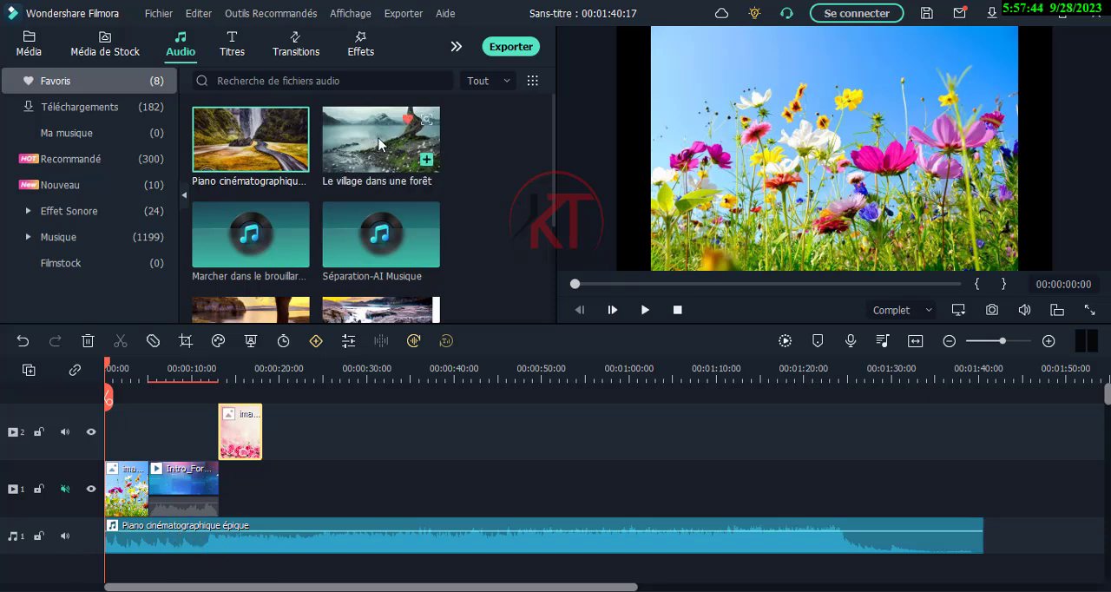
{"action": "left_click_drag", "start_coordinate": [378, 144], "coordinate": [113, 520]}
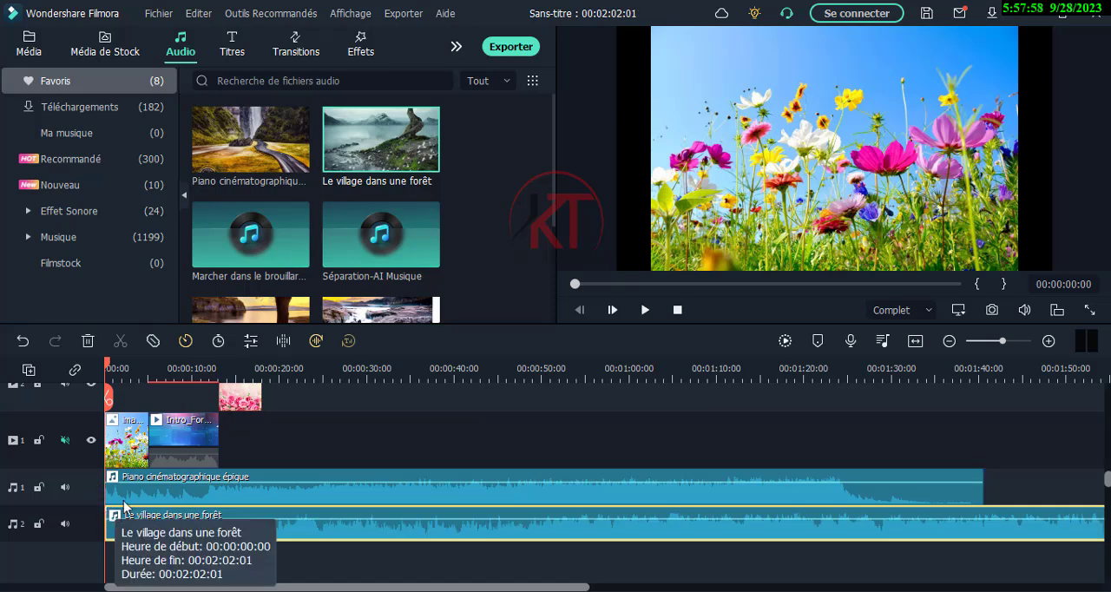
{"action": "left_click", "coordinate": [645, 310]}
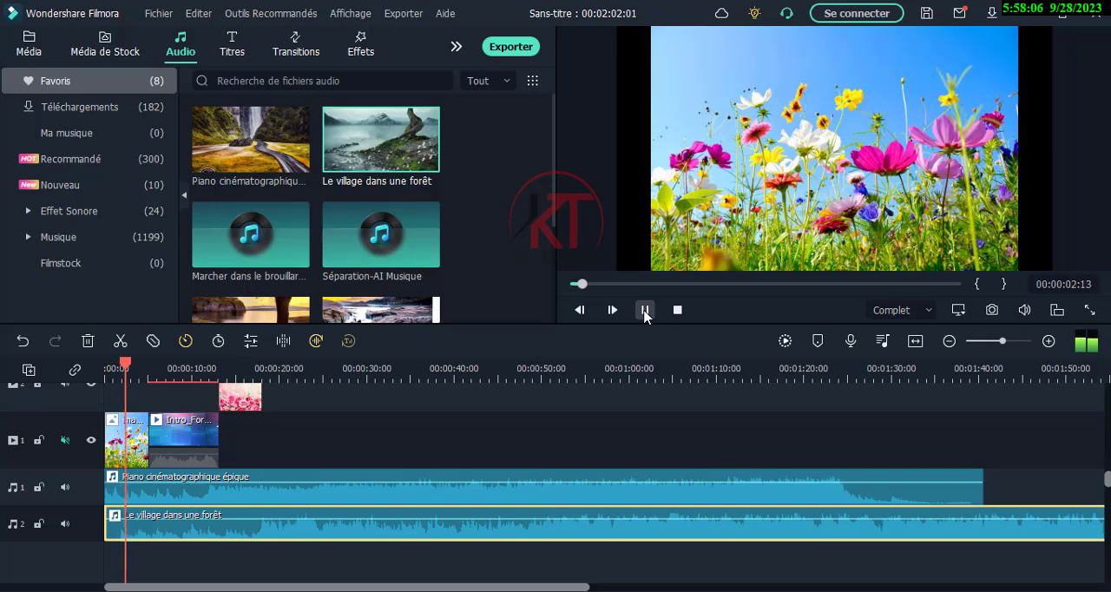
{"action": "left_click", "coordinate": [645, 309]}
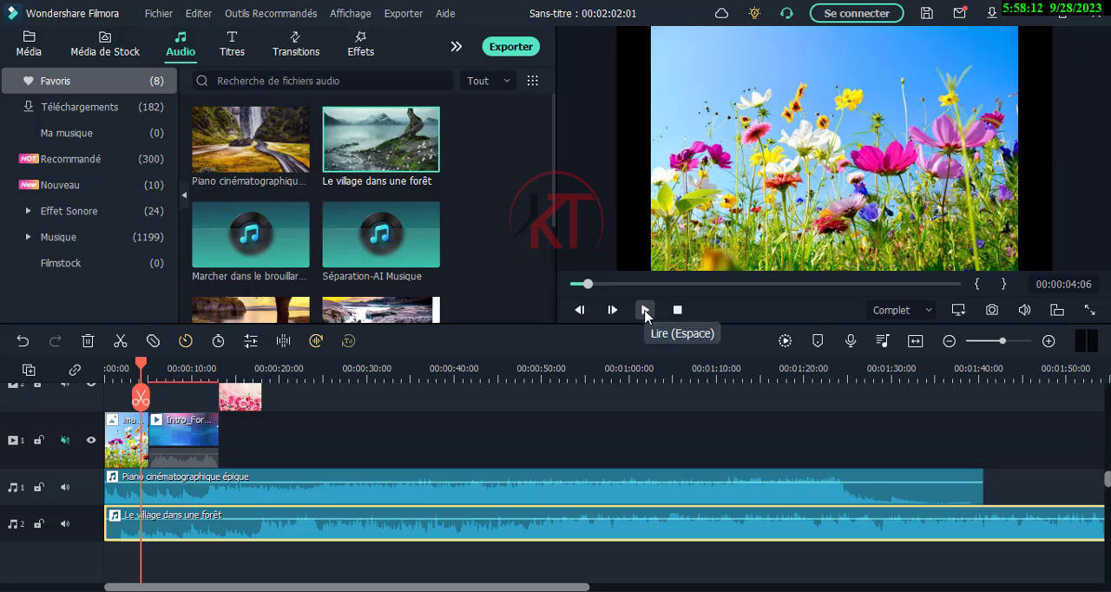
- Mute and unmute audio track 2, and play the project with audio track 1 temporarily muted
{"action": "left_click", "coordinate": [66, 524]}
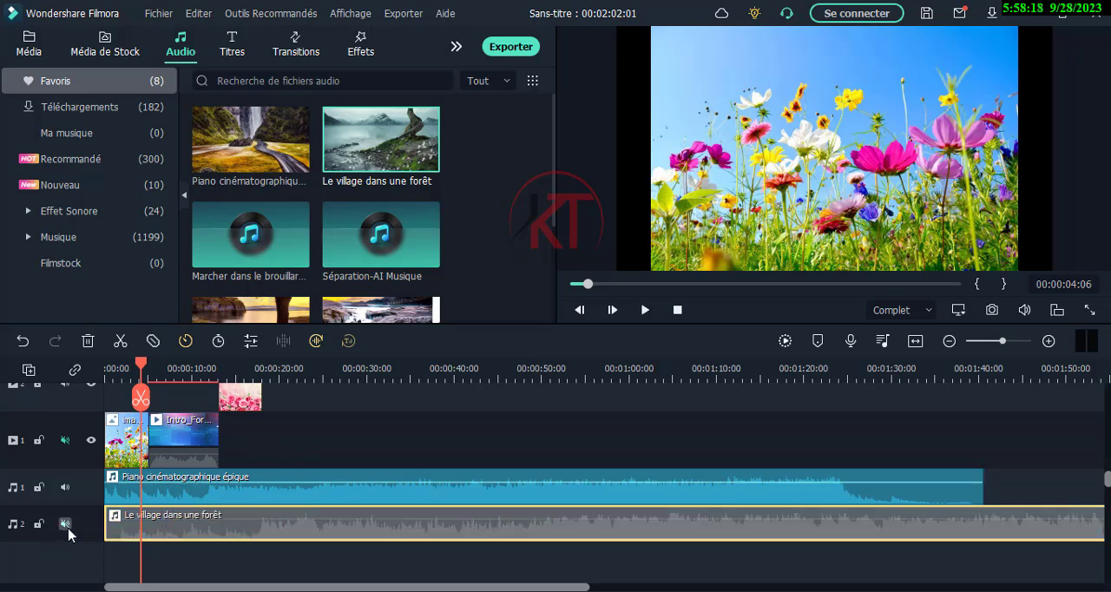
{"action": "left_click", "coordinate": [64, 524]}
{"action": "left_click", "coordinate": [64, 487]}
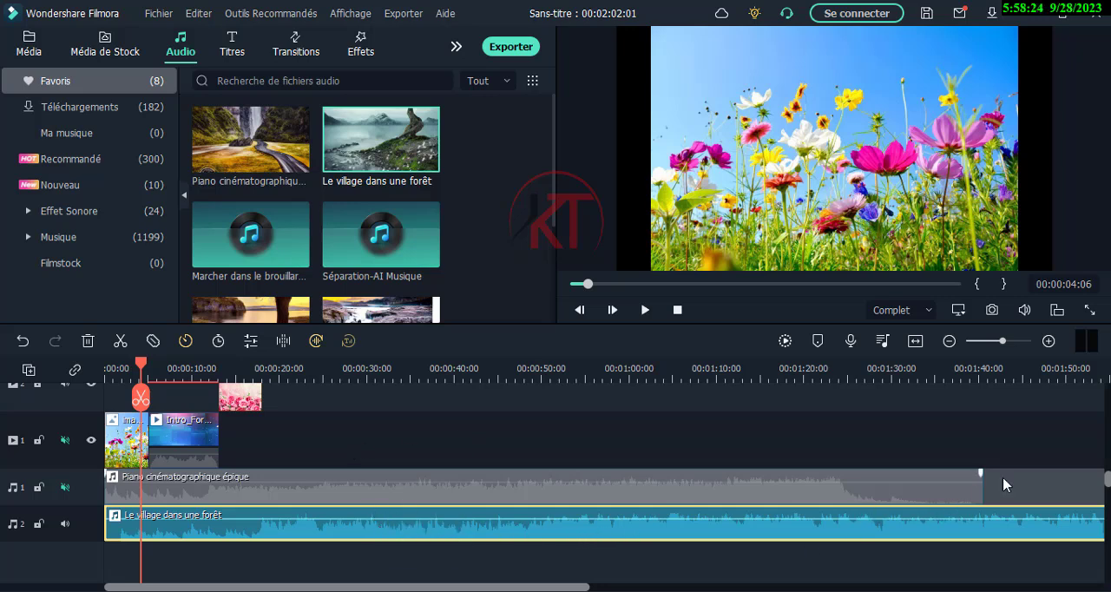
{"action": "left_click", "coordinate": [645, 310]}
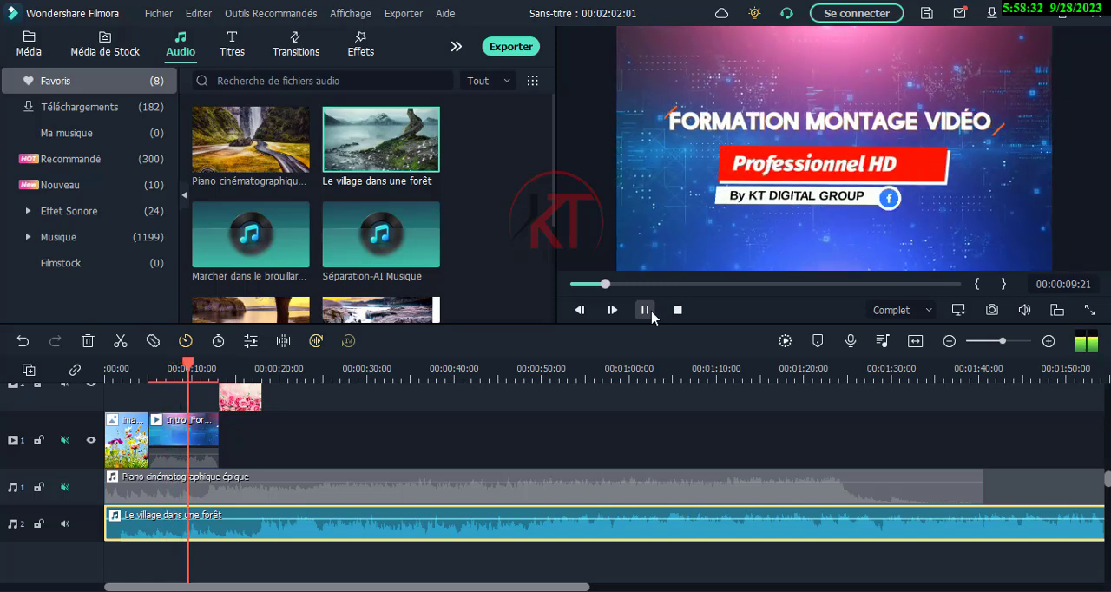
{"action": "left_click", "coordinate": [645, 310]}
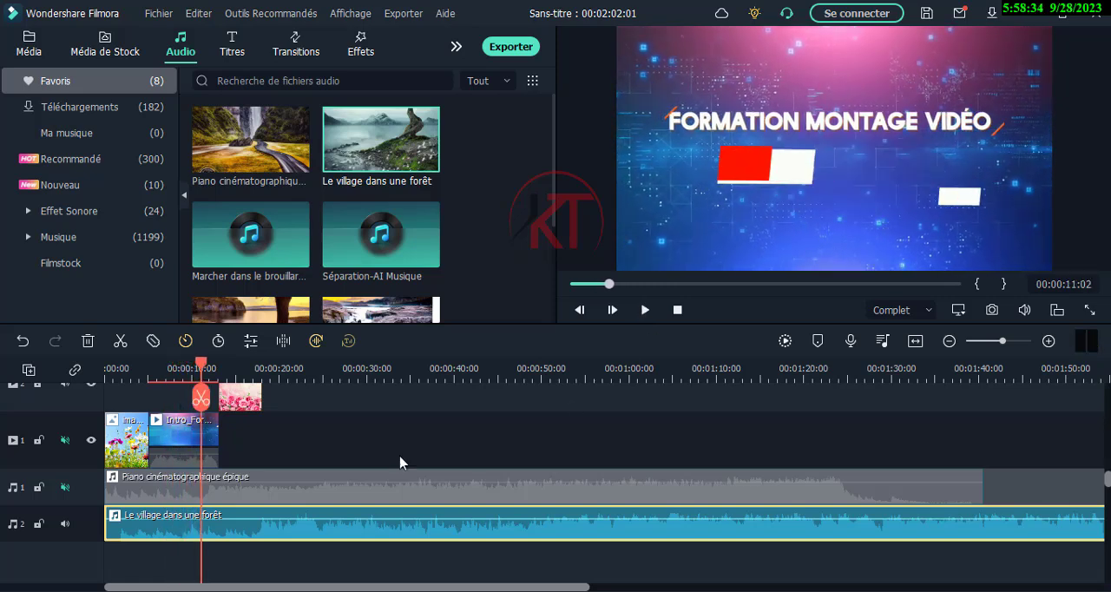
{"action": "left_click", "coordinate": [65, 488]}
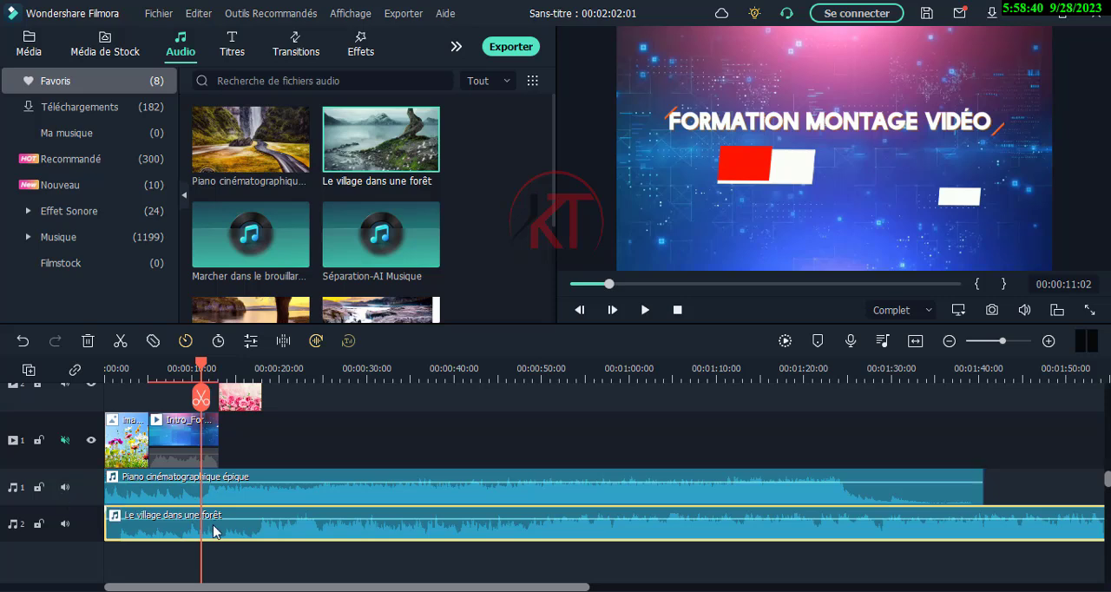
- Trim the end of the Piano cinématographique épique clip on audio track 1 back to about 30 seconds
{"action": "mouse_move", "coordinate": [457, 588]}
{"action": "left_mouse_down"}
{"action": "mouse_move", "coordinate": [587, 590]}
{"action": "mouse_move", "coordinate": [455, 587]}
{"action": "left_mouse_up"}
{"action": "left_click", "coordinate": [967, 495]}
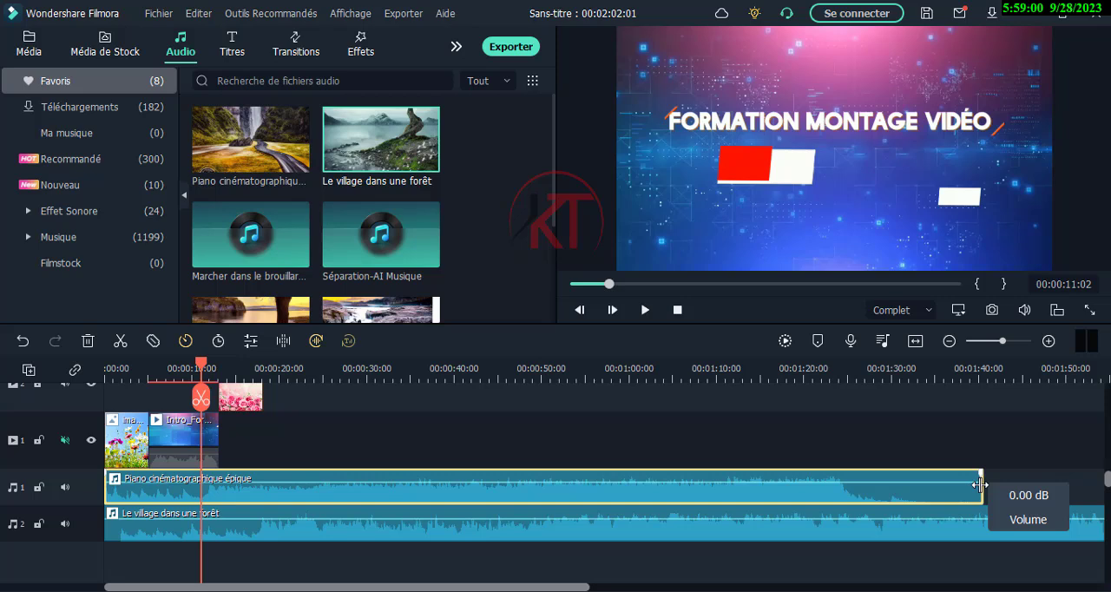
{"action": "mouse_move", "coordinate": [980, 484]}
{"action": "left_mouse_down"}
{"action": "mouse_move", "coordinate": [962, 493]}
{"action": "mouse_move", "coordinate": [964, 484]}
{"action": "left_mouse_up"}
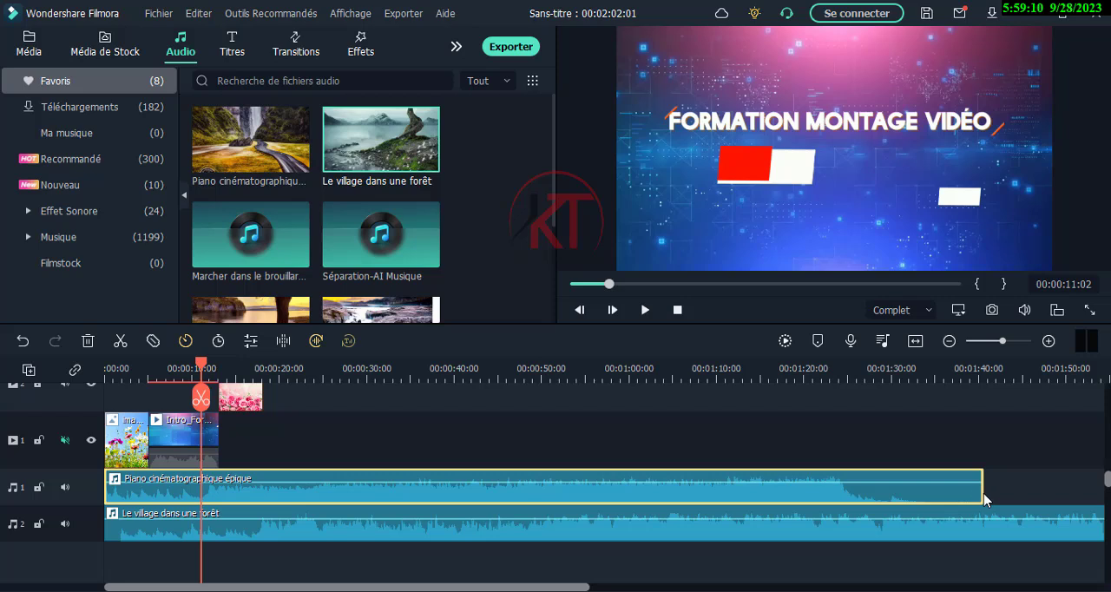
{"action": "left_click_drag", "start_coordinate": [981, 493], "coordinate": [370, 488]}
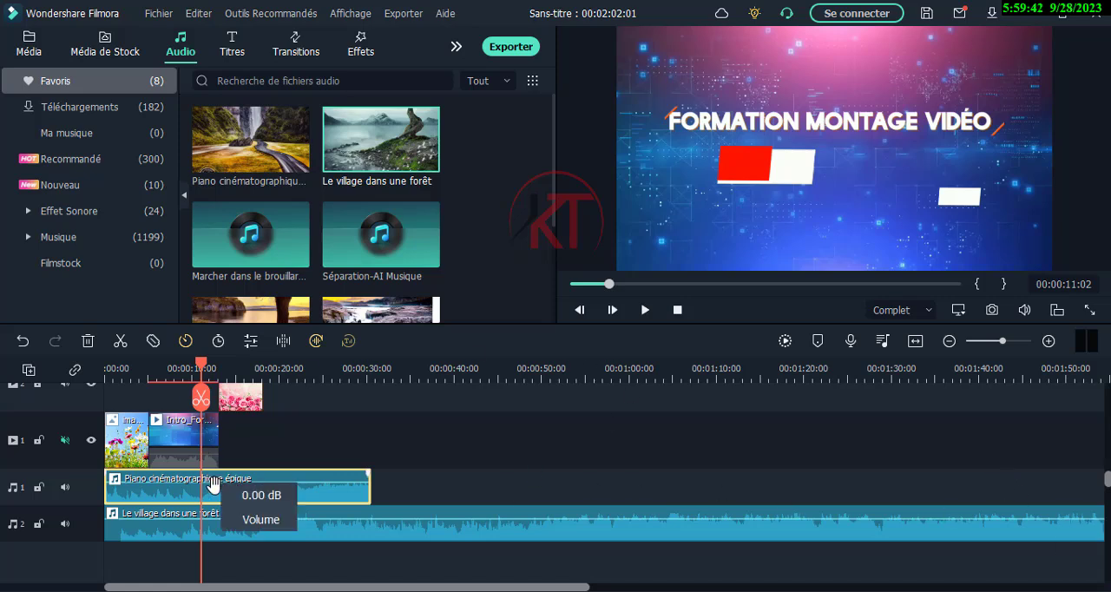
- Mute audio track 2 and play a few seconds of the project to hear the shortened piano clip alone
{"action": "left_click", "coordinate": [63, 524]}
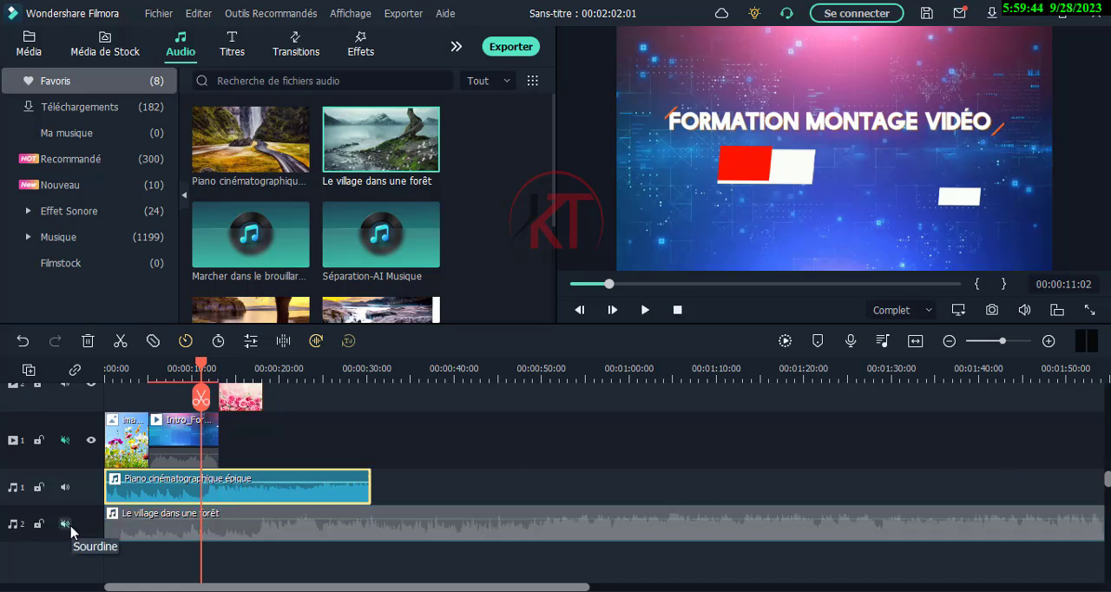
{"action": "left_click", "coordinate": [645, 310]}
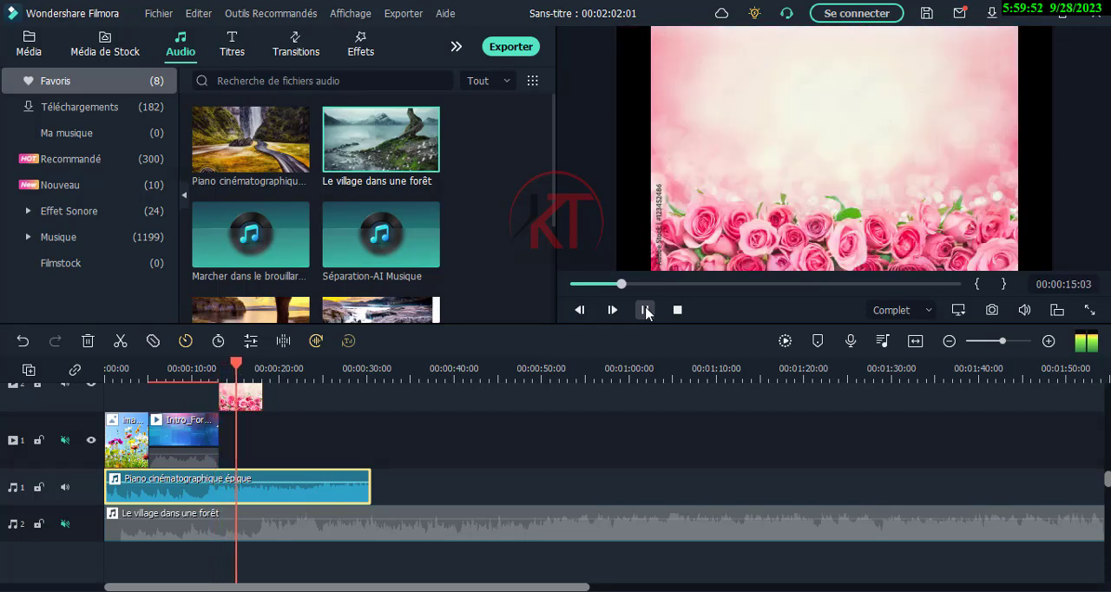
{"action": "left_click", "coordinate": [645, 310]}
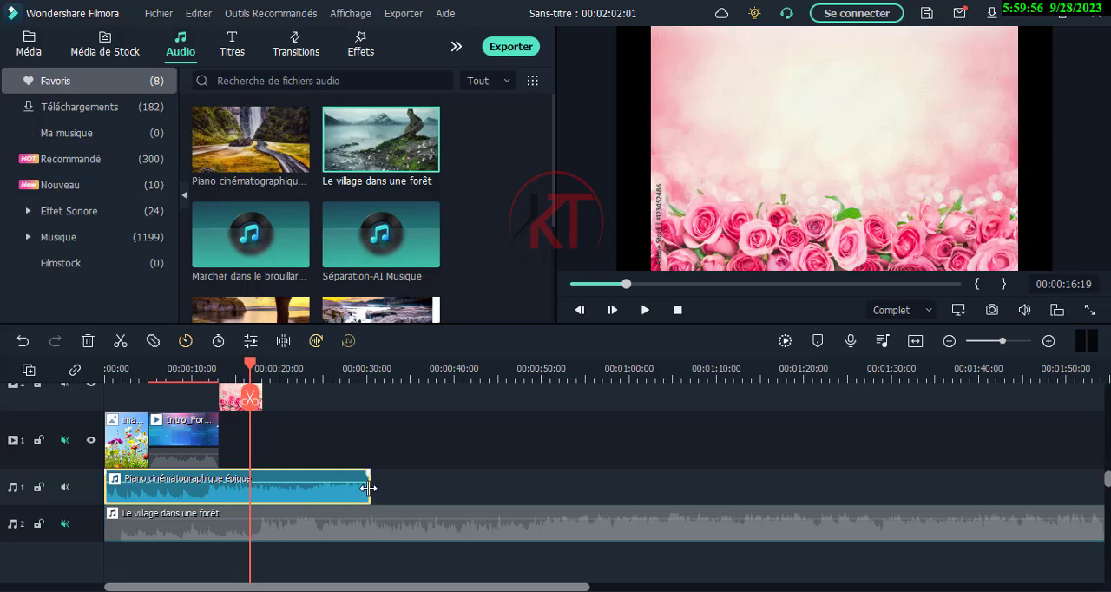
- Extend the end of the Piano cinématographique épique clip back out to its full original length
{"action": "left_click_drag", "start_coordinate": [369, 491], "coordinate": [1022, 505]}
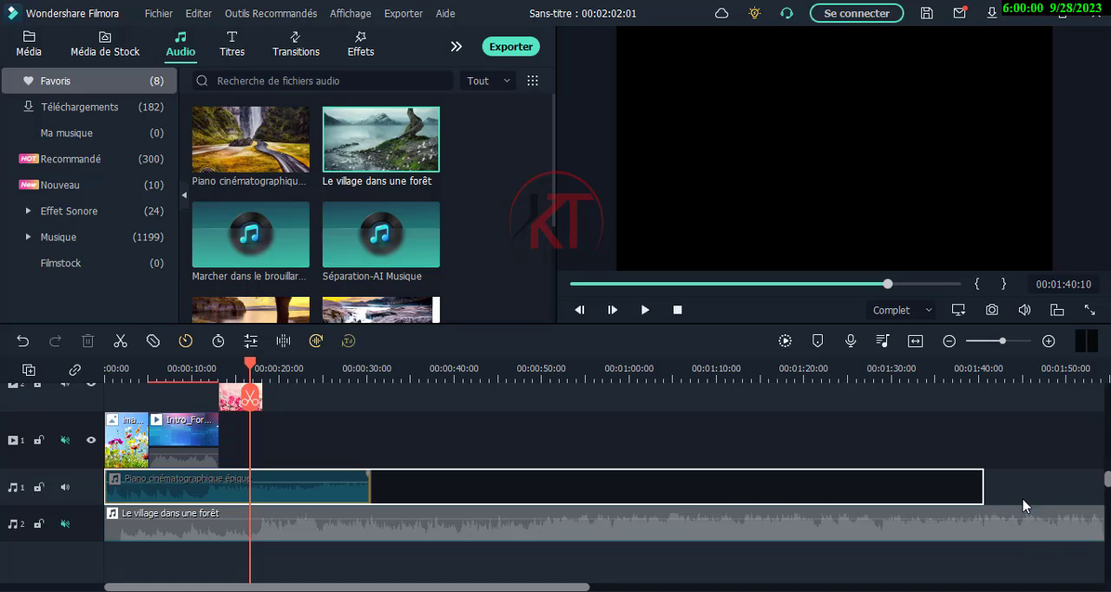